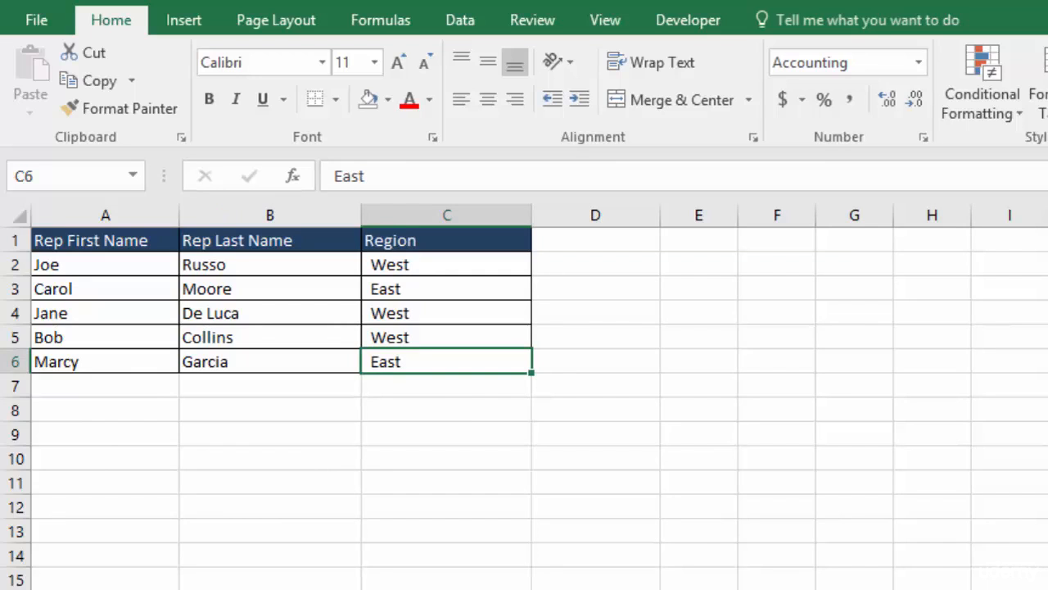
Enter a SEARCH formula in D2 that looks for "west" within the region in C2
click(608, 269)
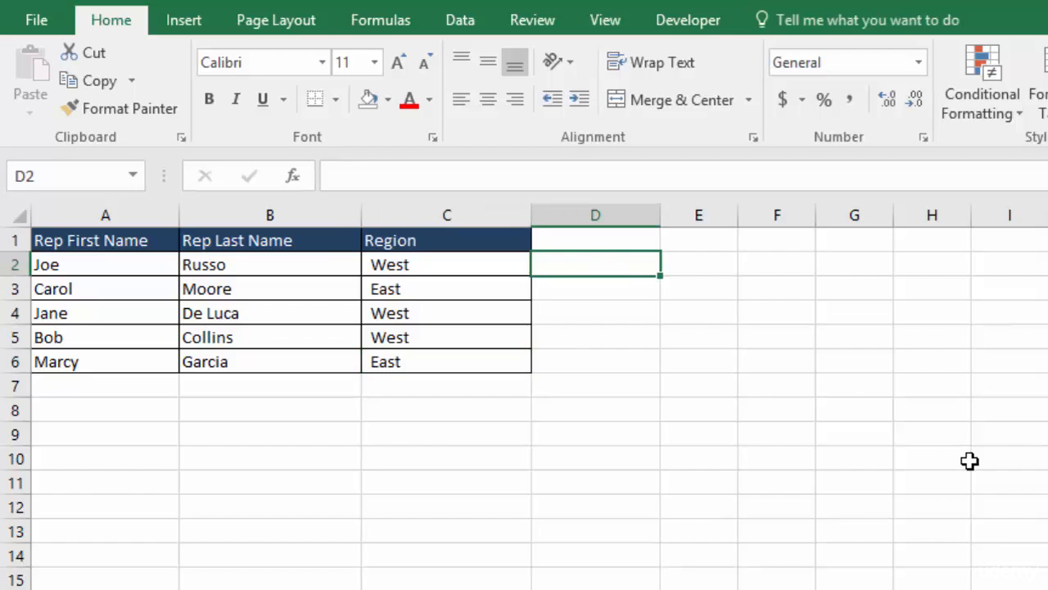
text(=)
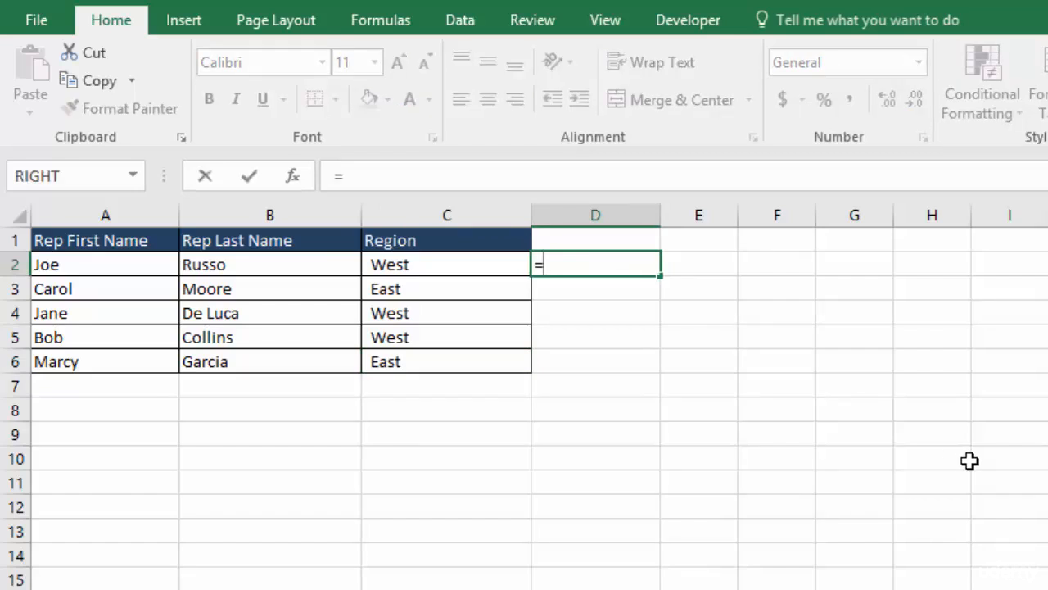
text(s)
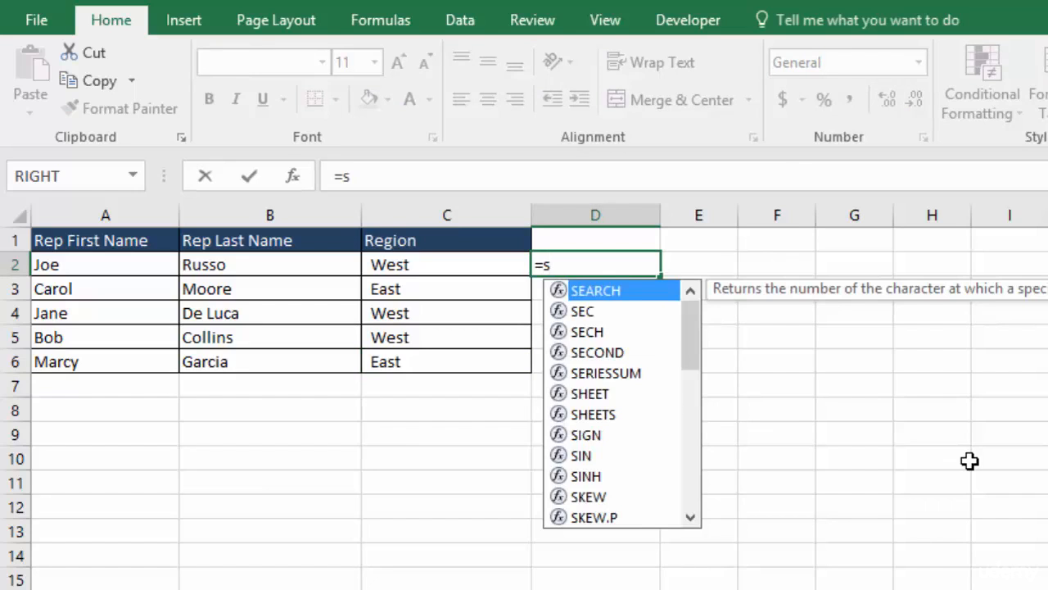
key(Tab)
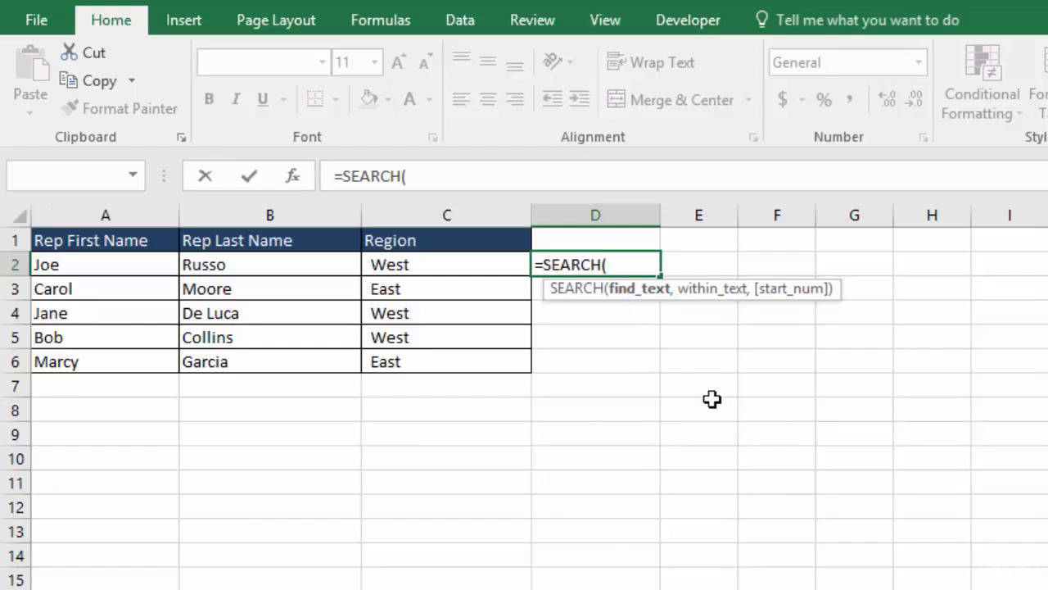
text("west")
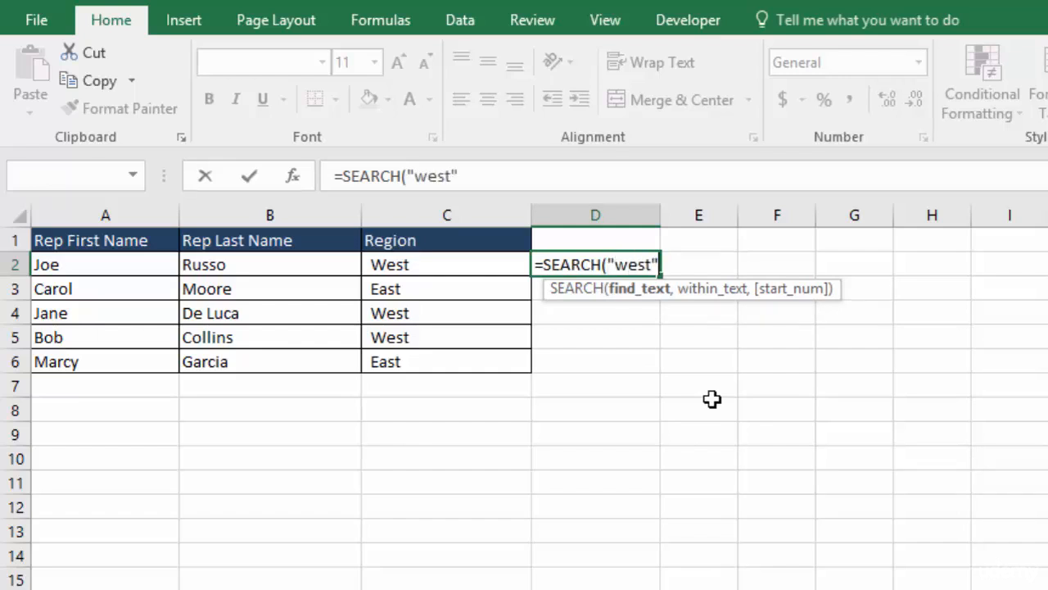
text(,)
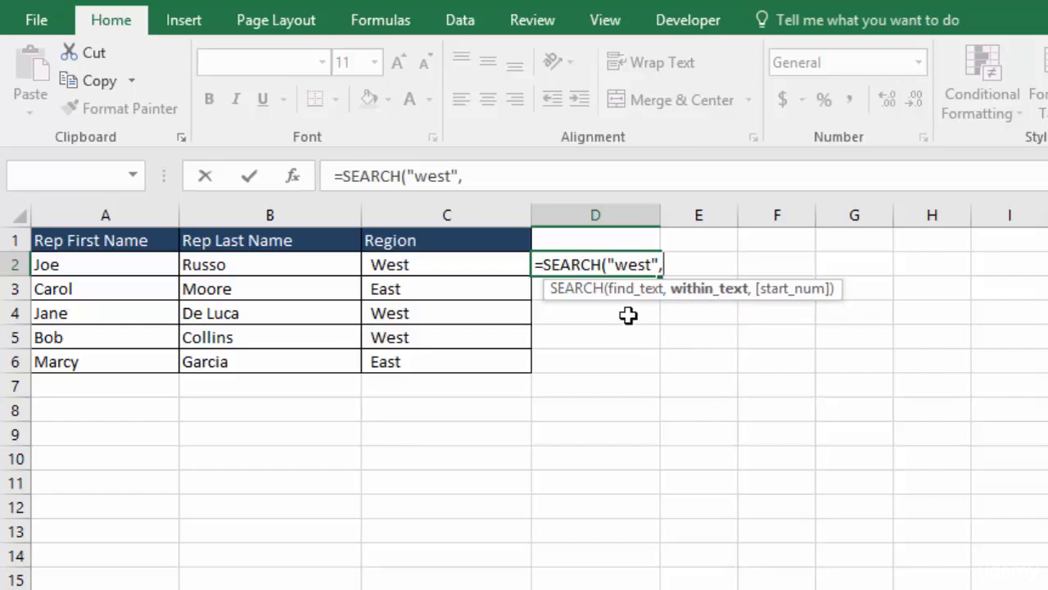
click(434, 264)
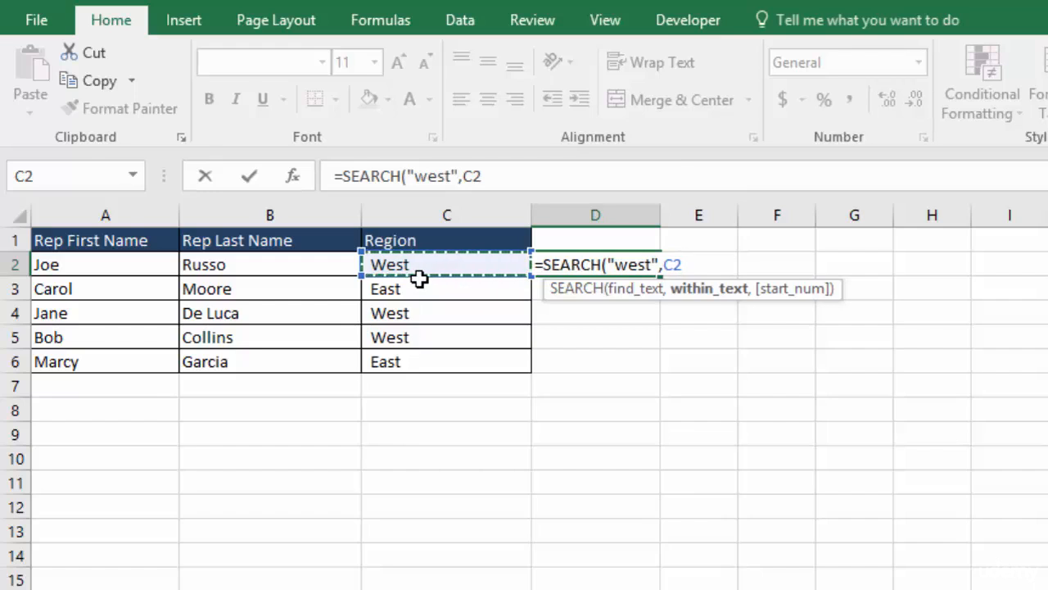
key(Return)
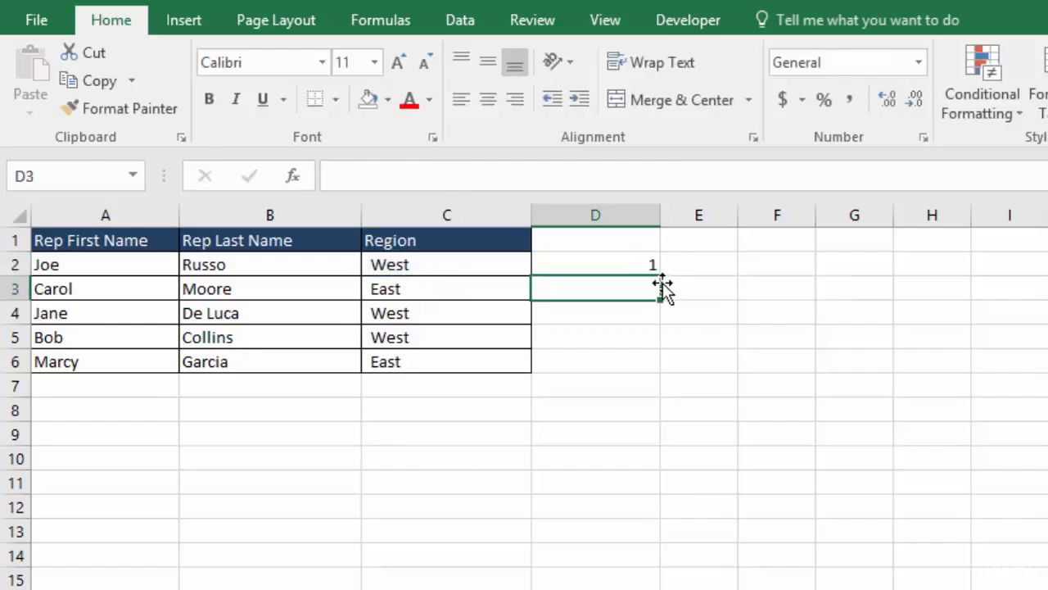
Change the region in C2 to "North West"
double_click(380, 269)
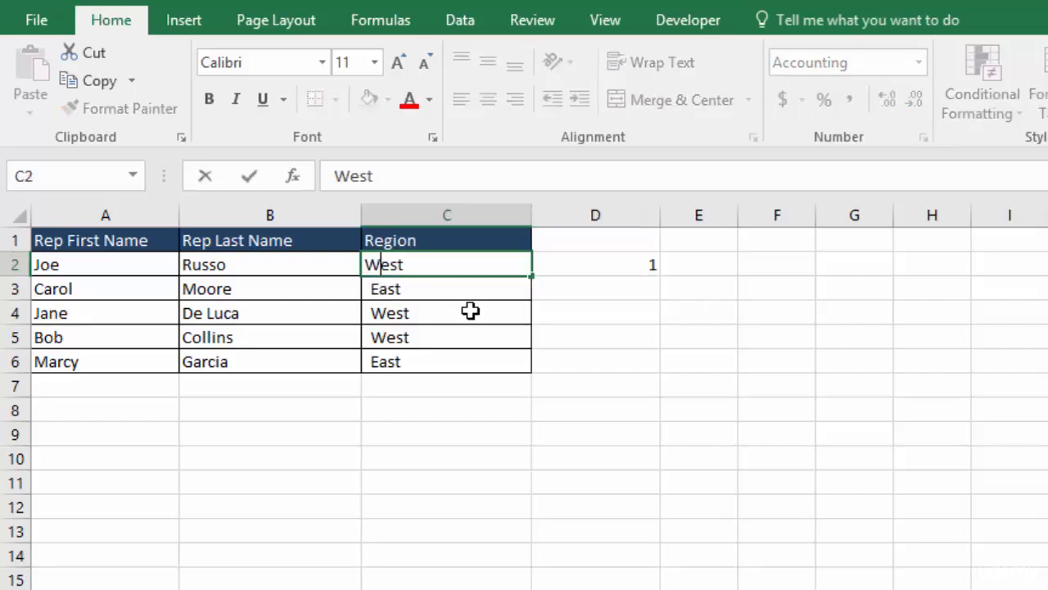
click(366, 265)
text(North)
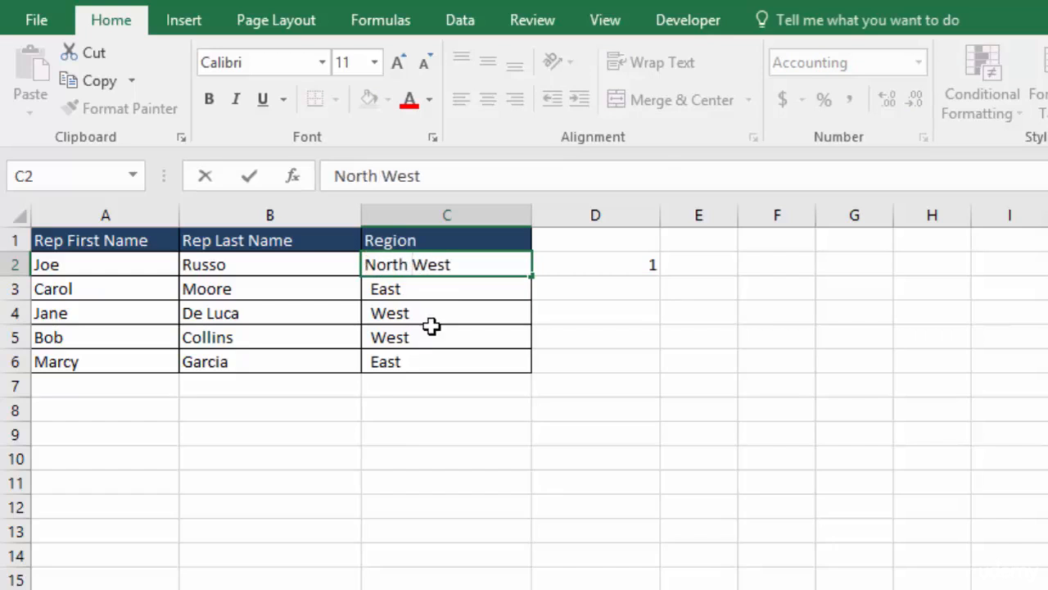
key(Return)
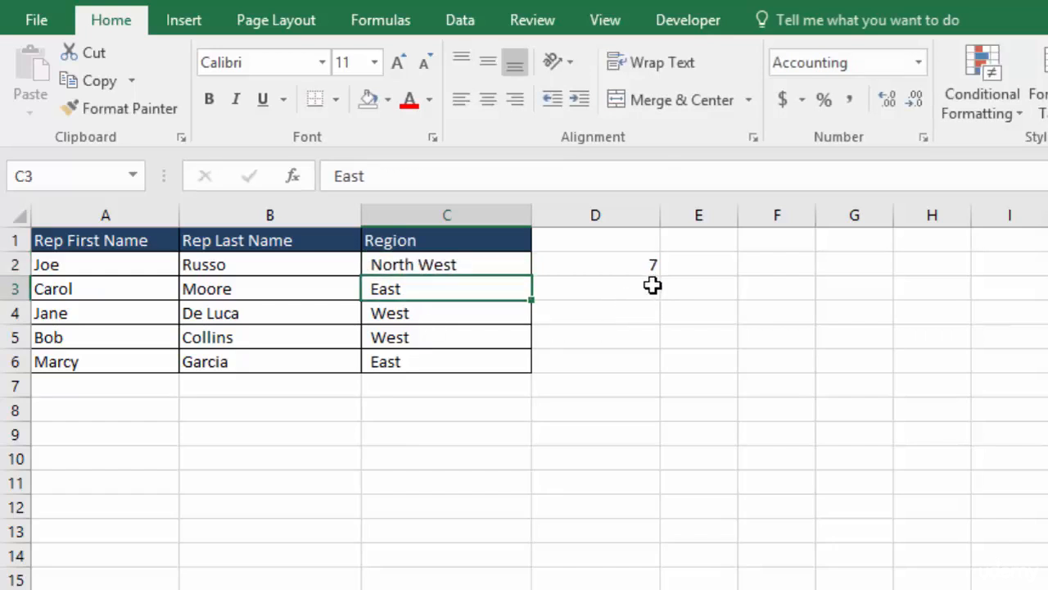
Set the region in C2 back to "West"
click(421, 264)
text(West)
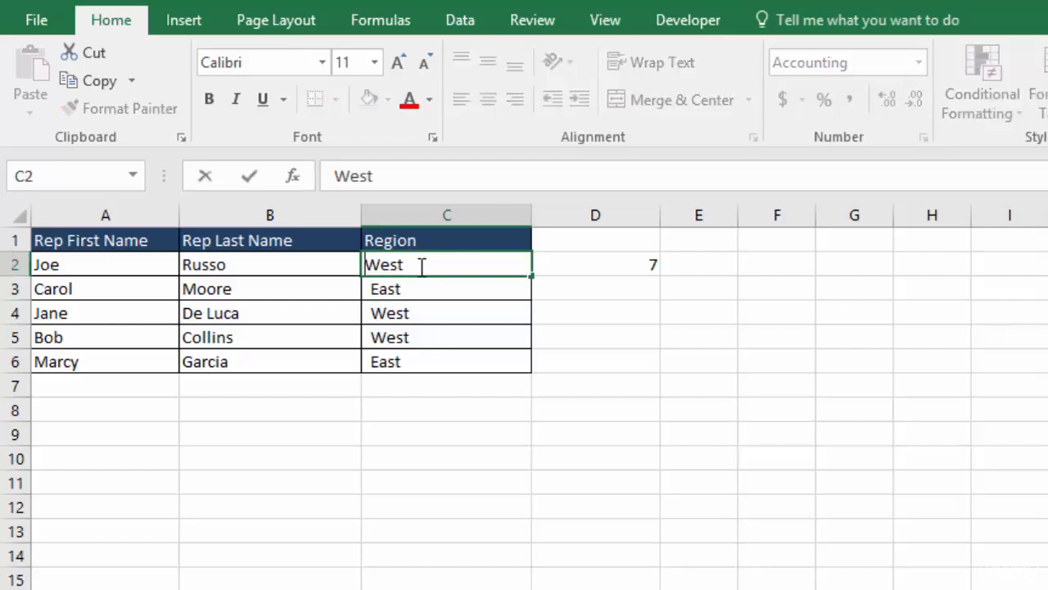
click(616, 264)
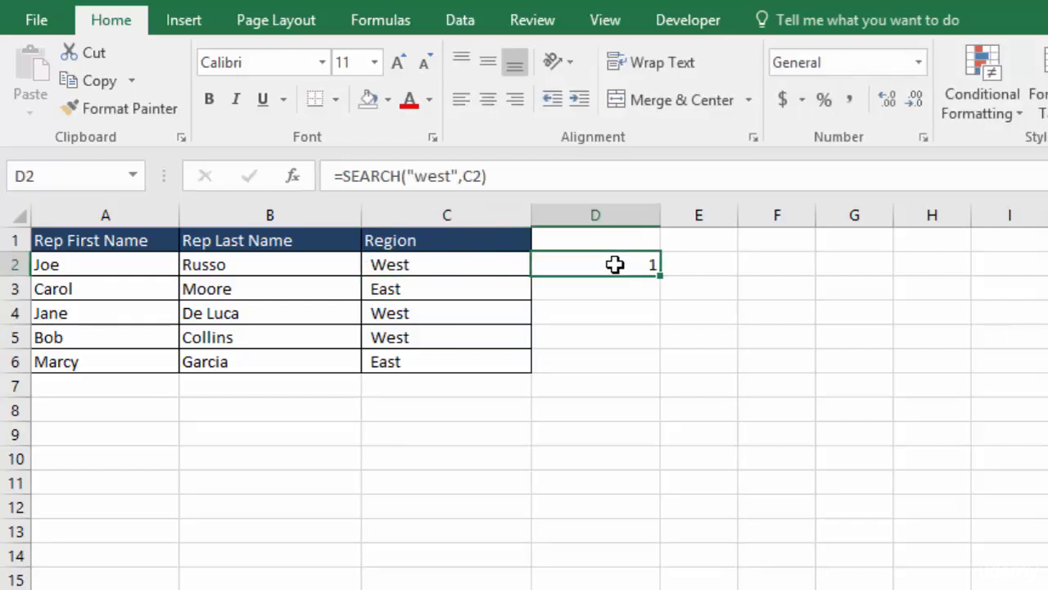
Fill the SEARCH formula from D2 down to D6
double_click(660, 277)
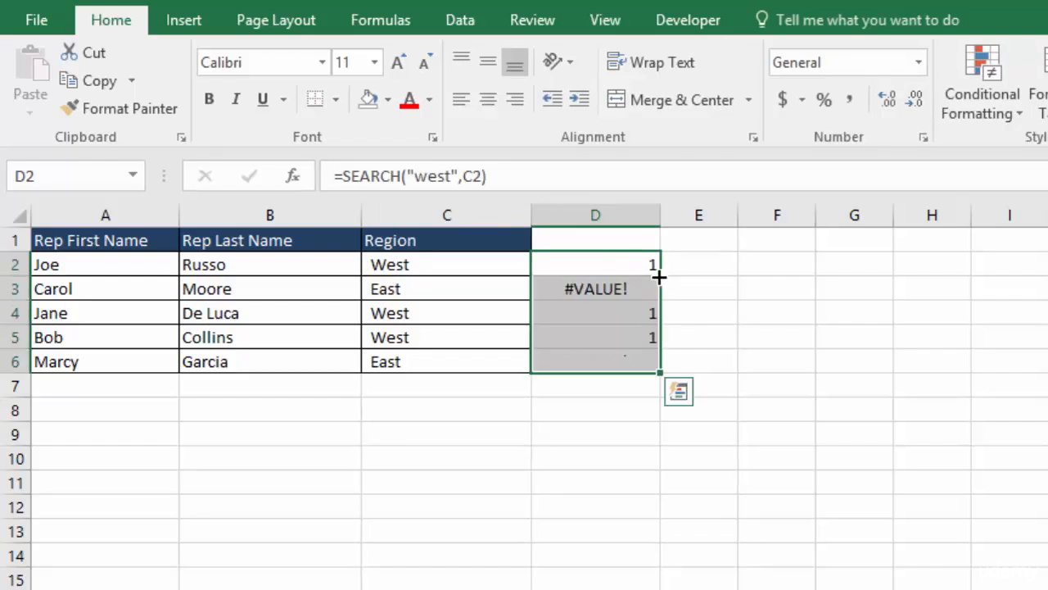
click(724, 290)
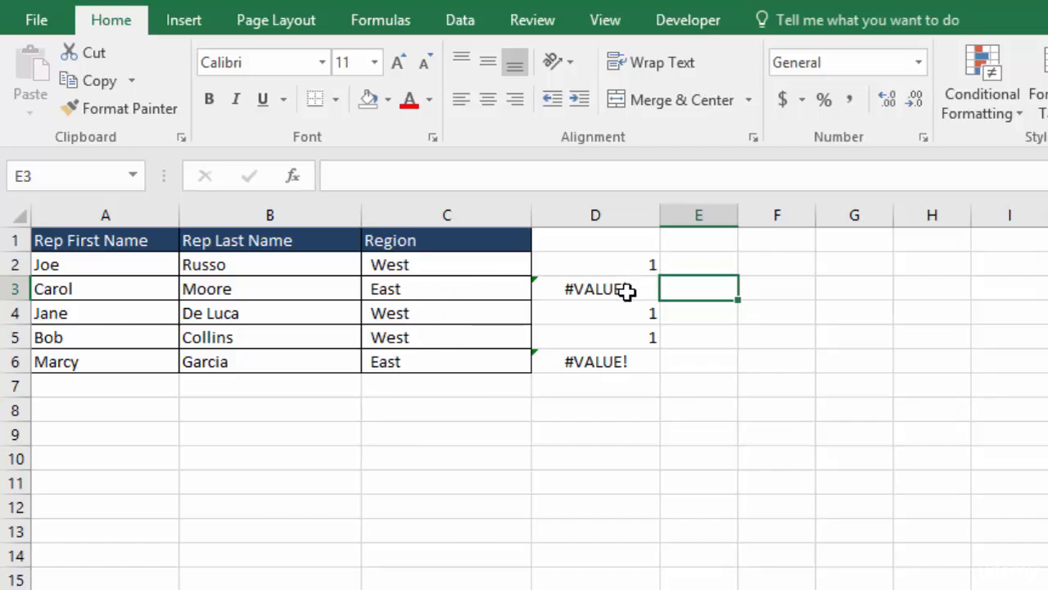
Clear the copied SEARCH formulas from D3:D6, keeping the one in D2
mouse_move(628, 289)
drag(628, 289, 637, 358)
key(Delete)
Replace the SEARCH function in D2 with FIND, making the formula =FIND("west",C2)
click(604, 264)
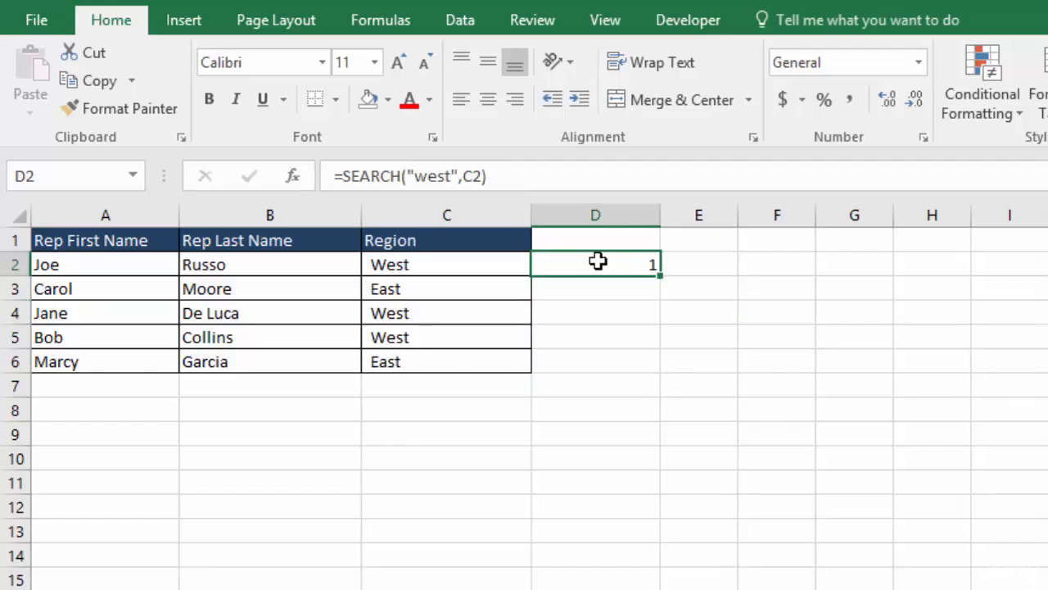
double_click(608, 263)
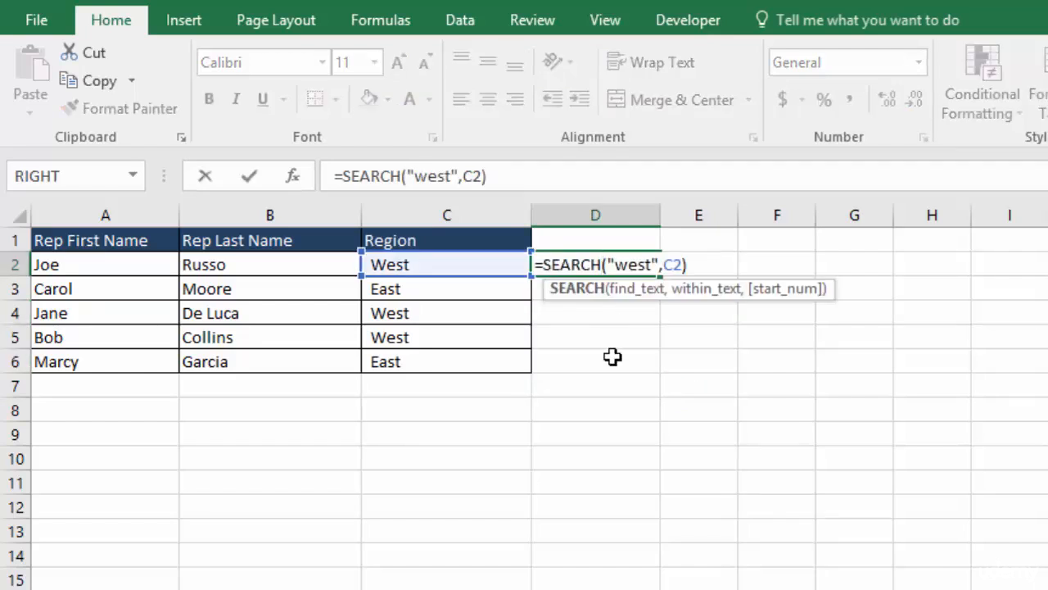
key(BackSpace)
key(BackSpace)
key(BackSpace)
key(BackSpace)
key(BackSpace)
key(BackSpace)
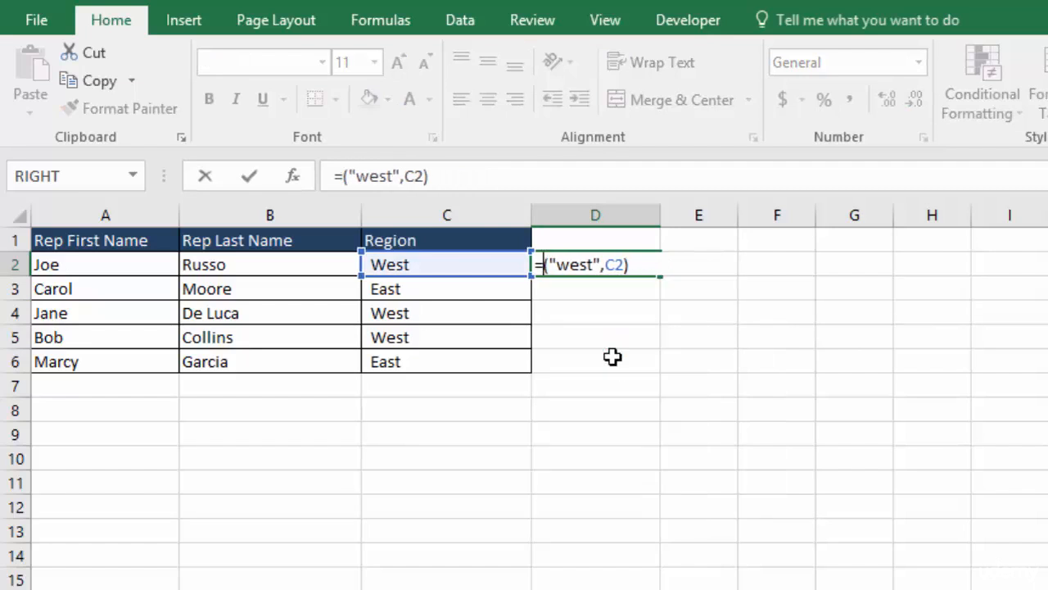
text(fin)
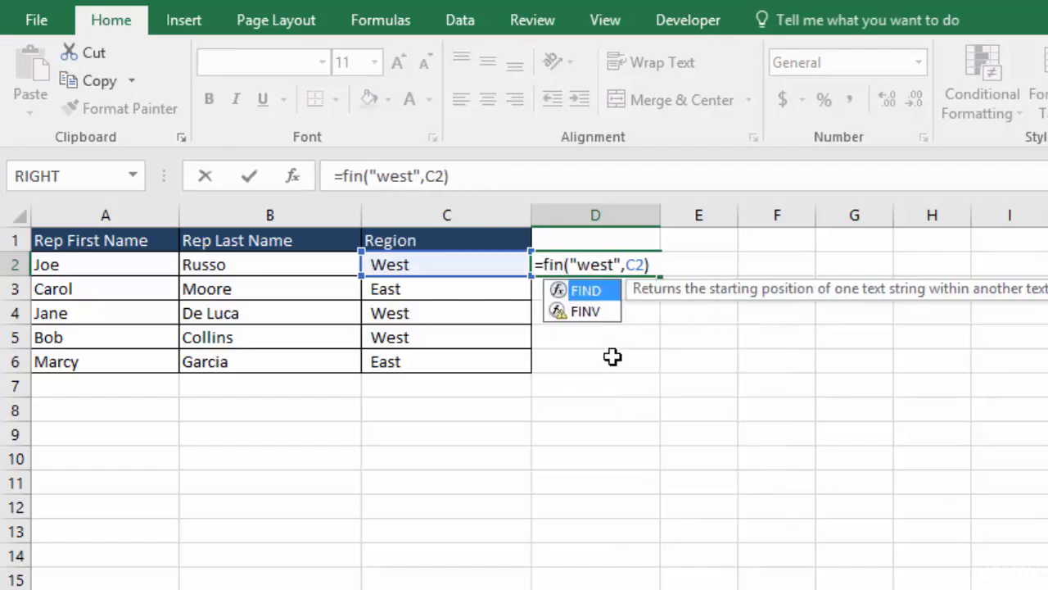
key(Tab)
key(Return)
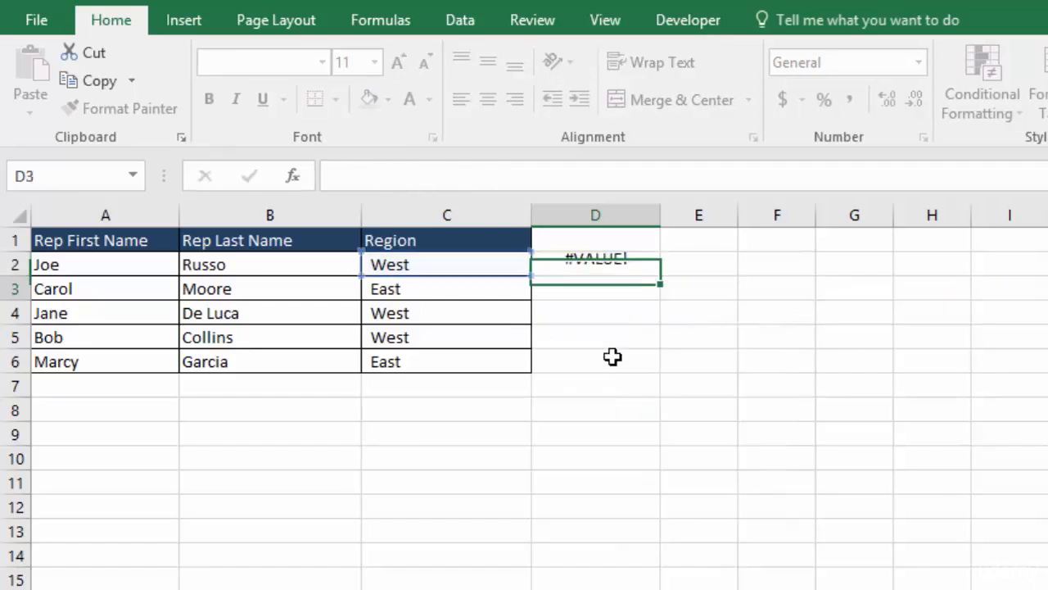
Fill the FIND formula from D2 down to D6
click(626, 262)
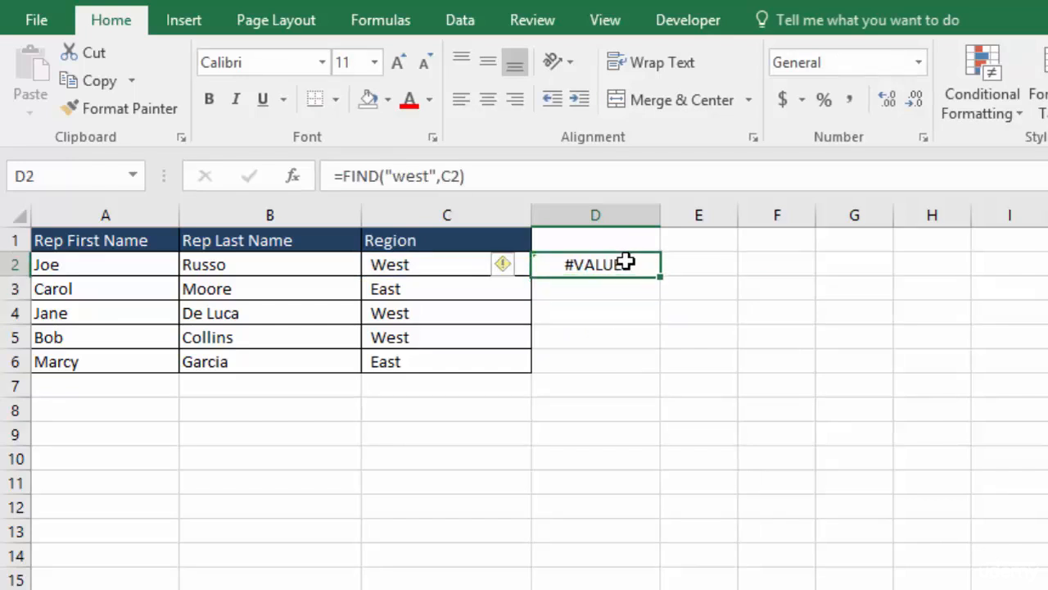
drag(664, 297, 664, 374)
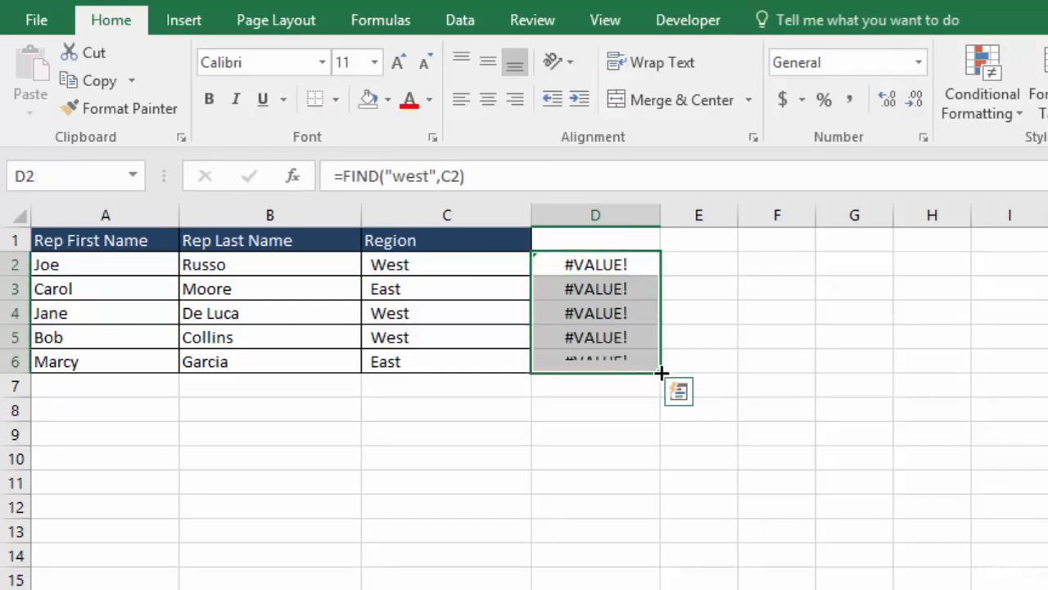
click(729, 369)
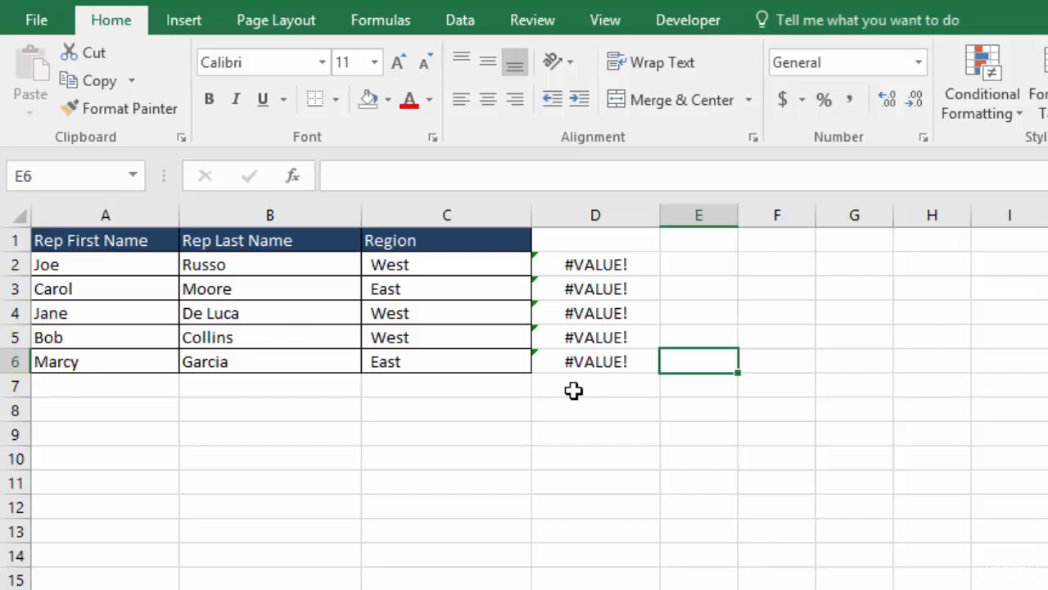
Change the find text in D2's formula to "West" with a capital W and fill it down to D6
double_click(598, 264)
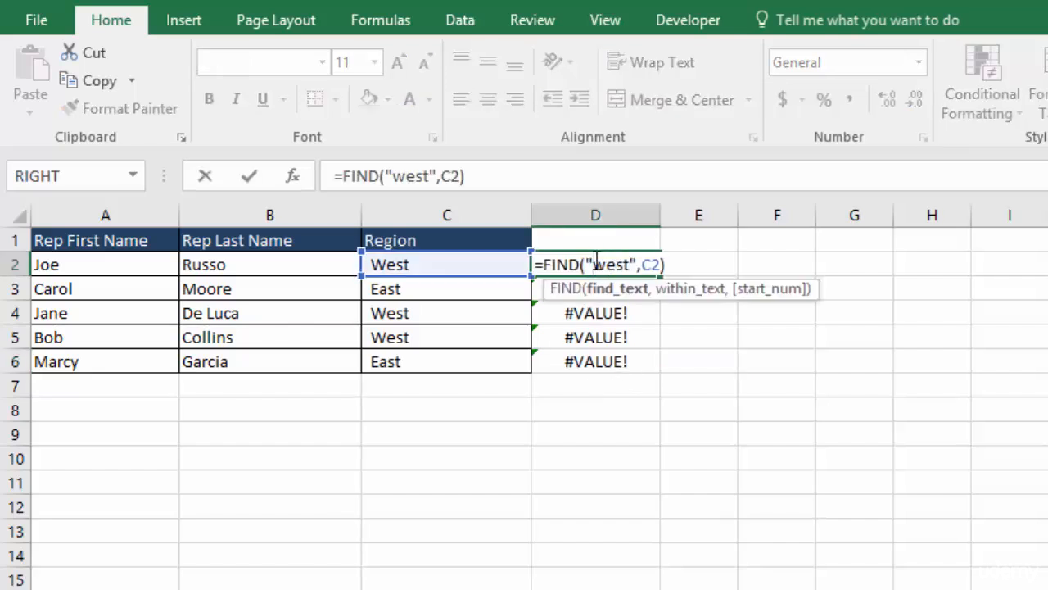
click(603, 266)
key(BackSpace)
text(W)
key(ctrl+Return)
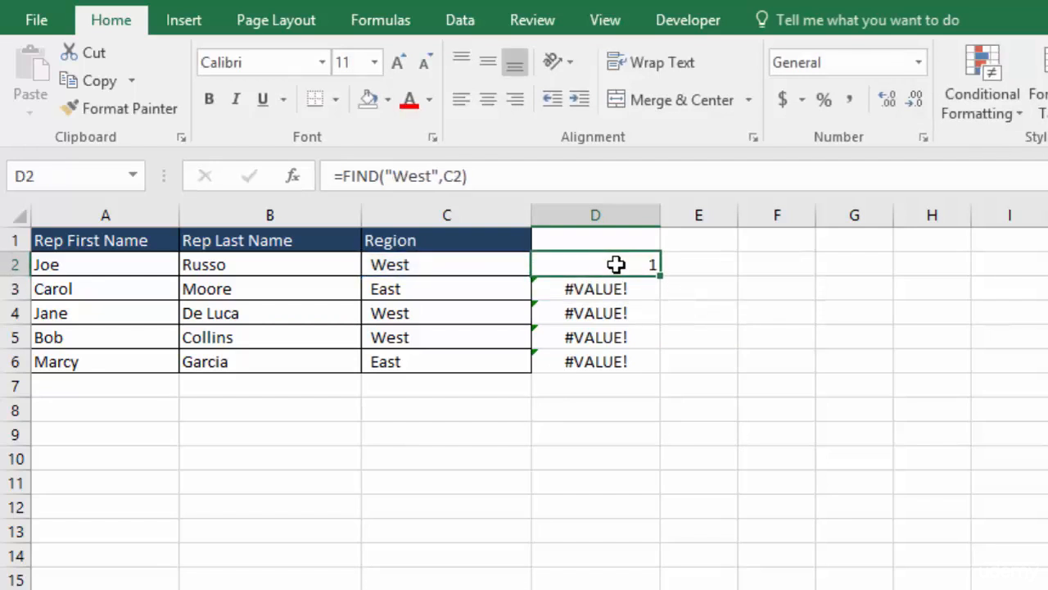
drag(660, 277, 653, 363)
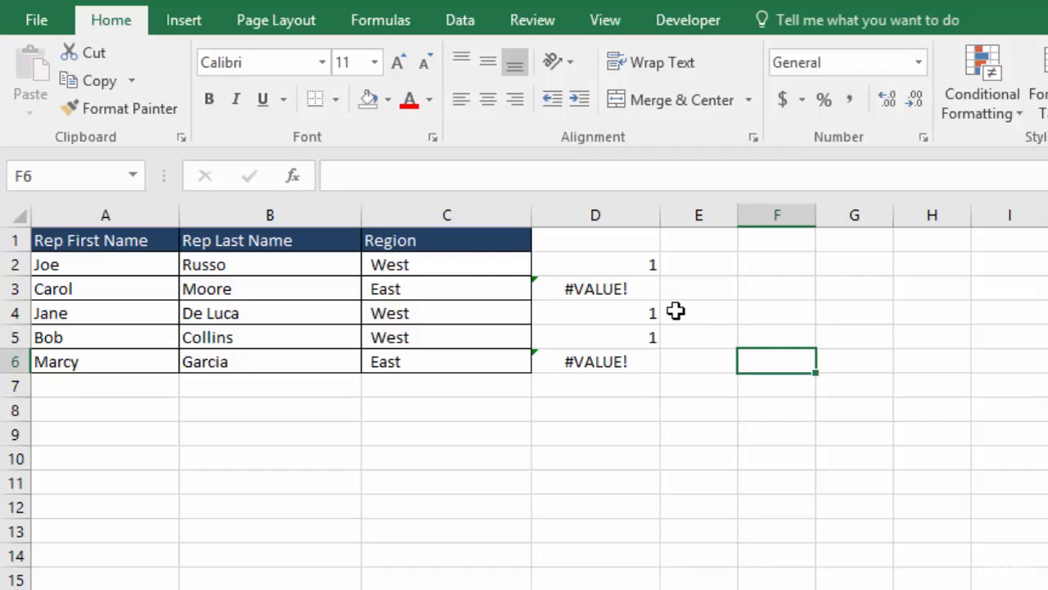
Clear the FIND formulas from D2:D6
double_click(602, 263)
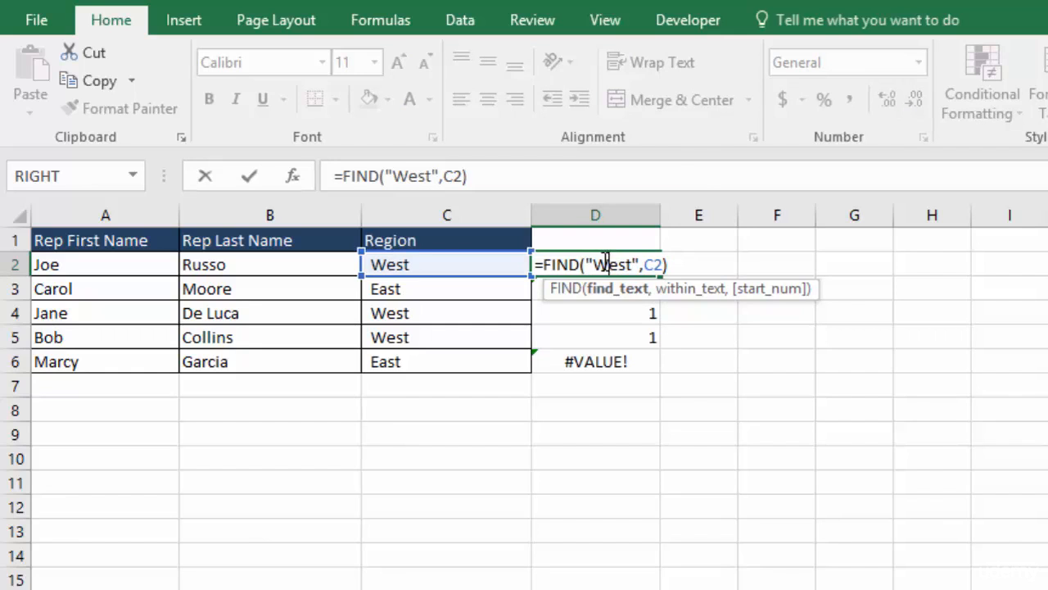
key(Return)
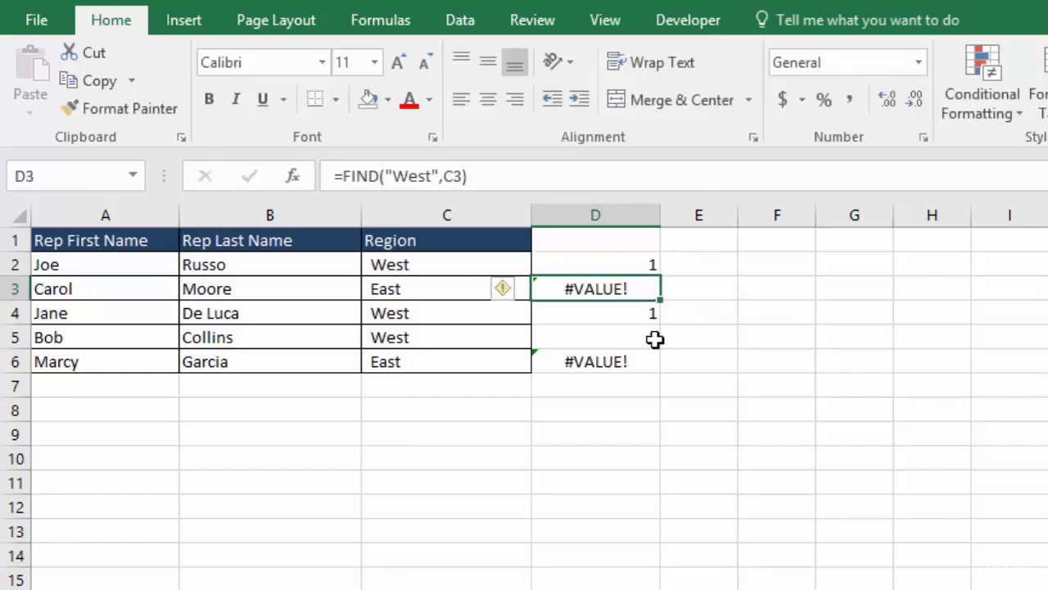
drag(639, 259, 625, 361)
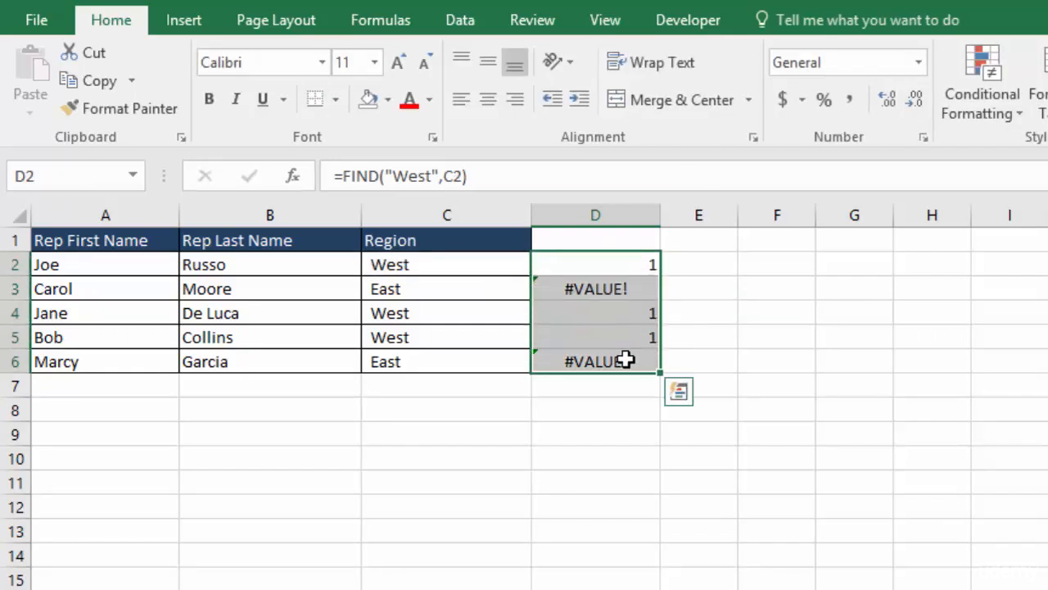
key(Delete)
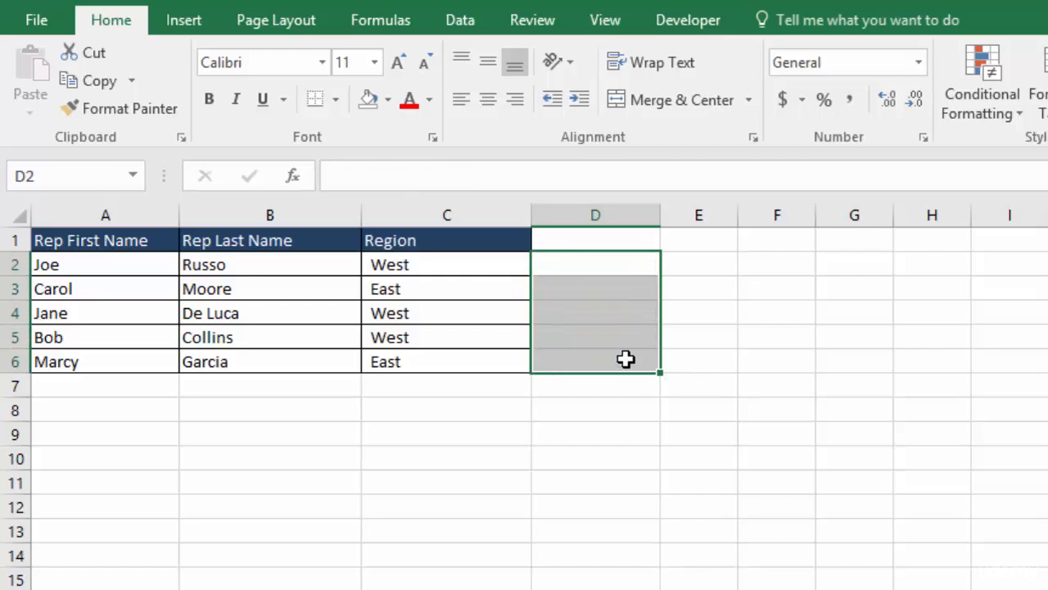
Enter a FIND formula in D2 that looks for "o" within the rep's last name in B2
click(606, 260)
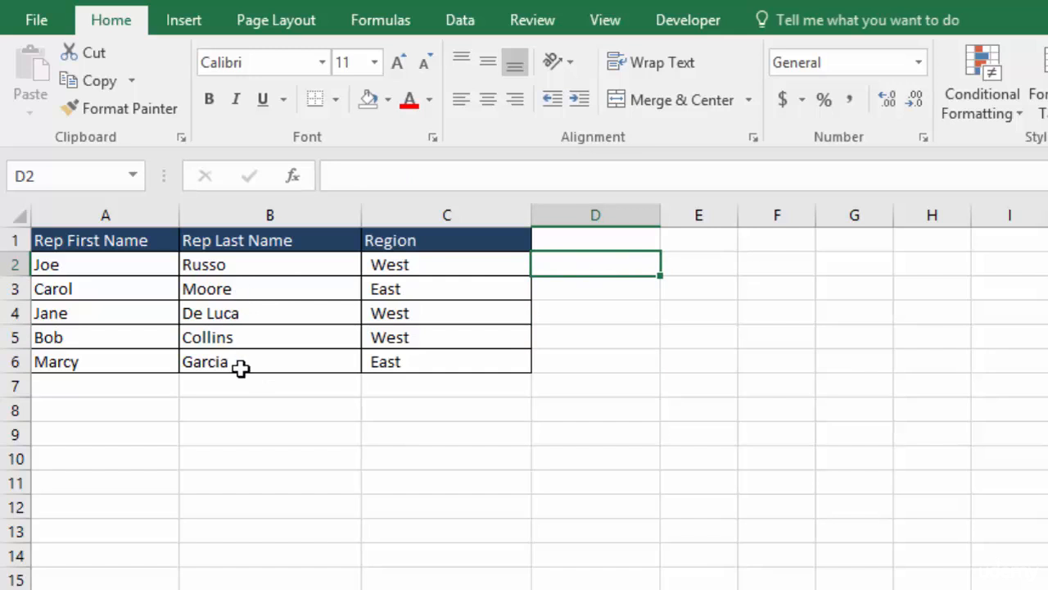
text(=)
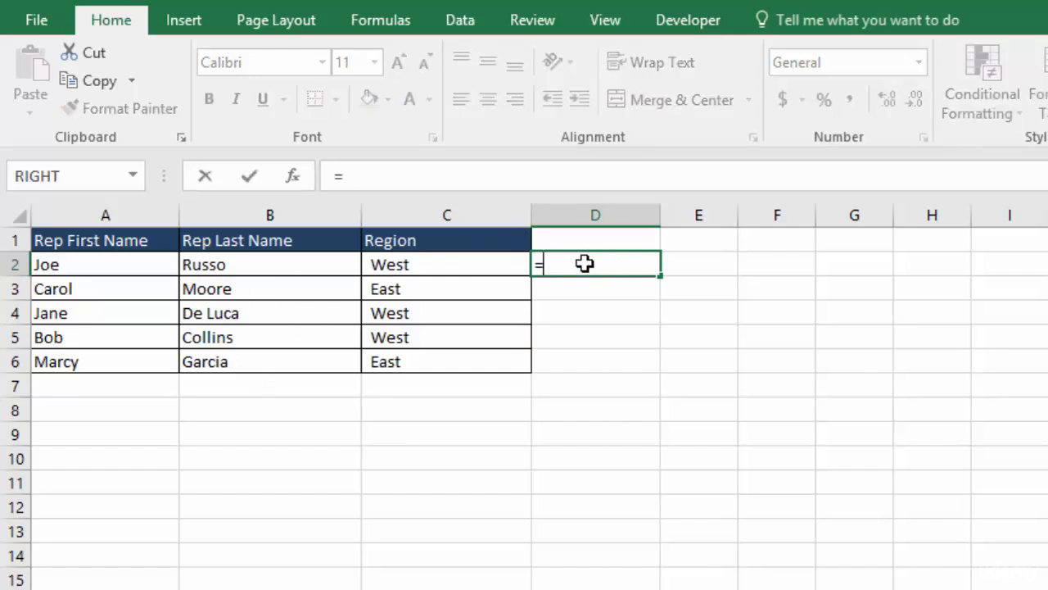
text(fin)
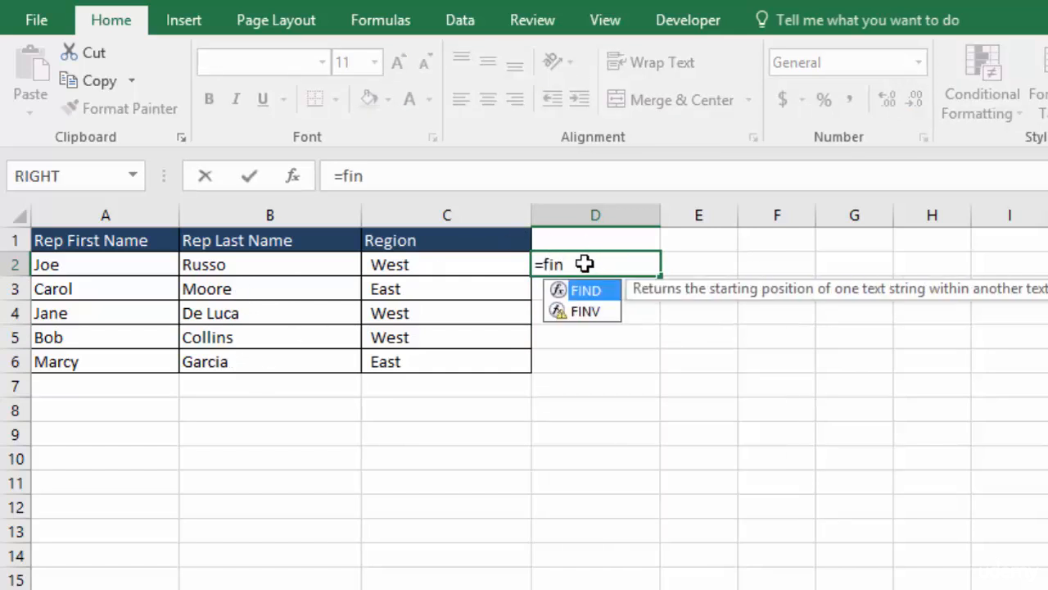
key(Tab)
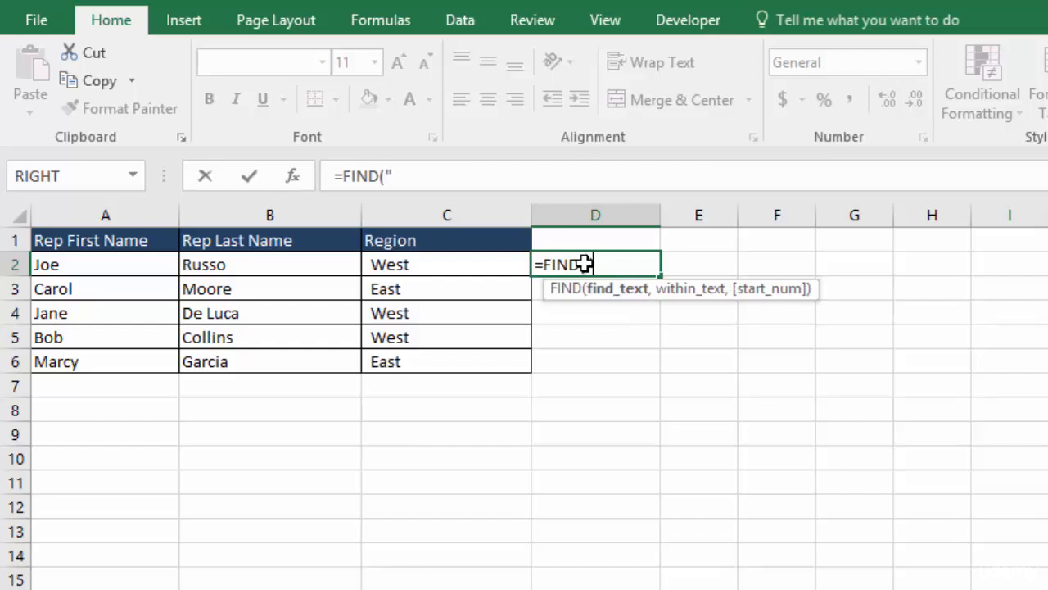
text("o",)
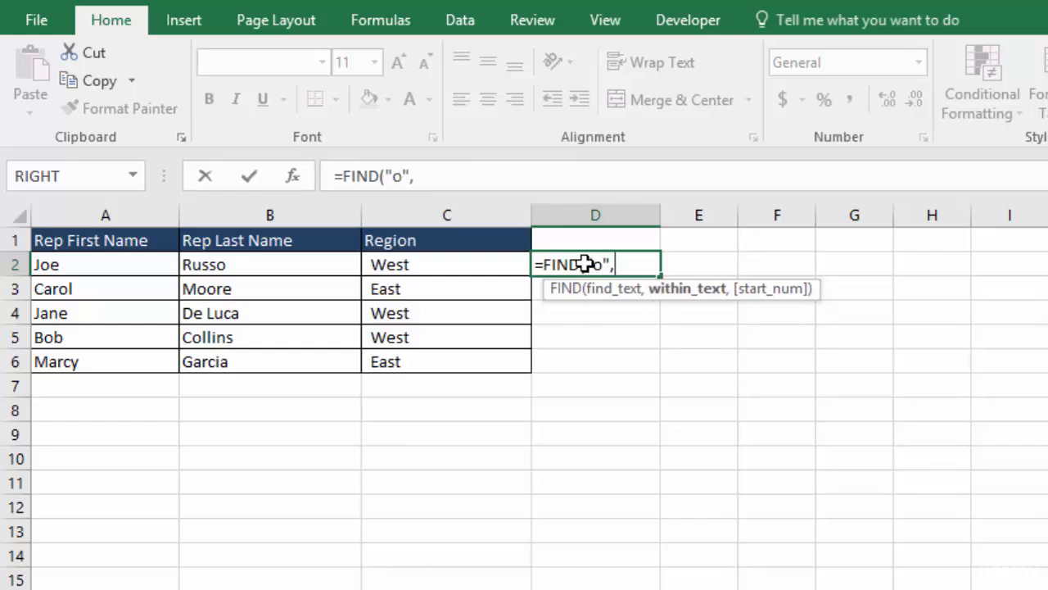
click(432, 264)
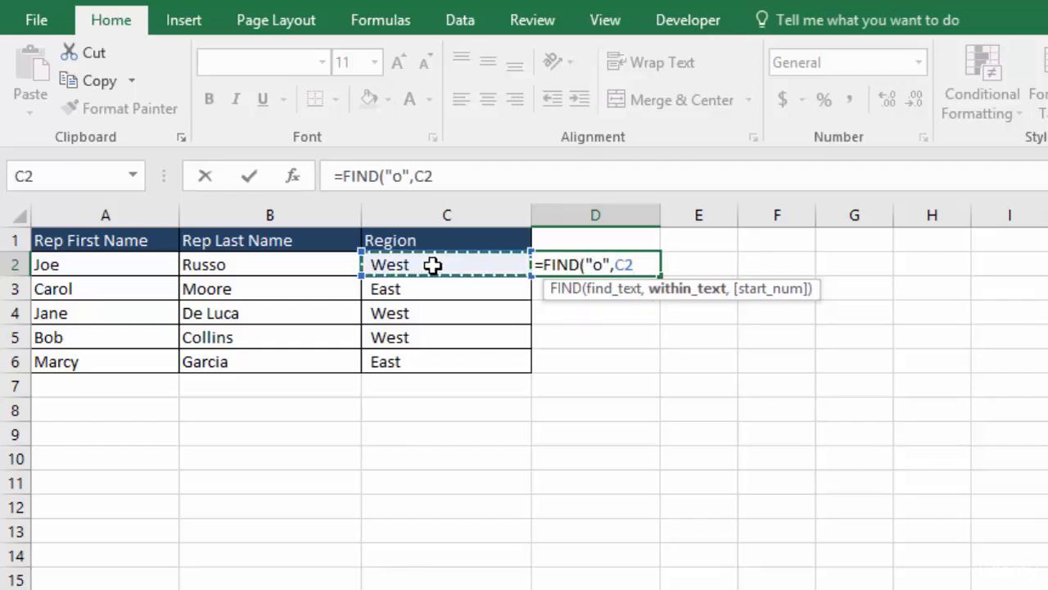
click(263, 264)
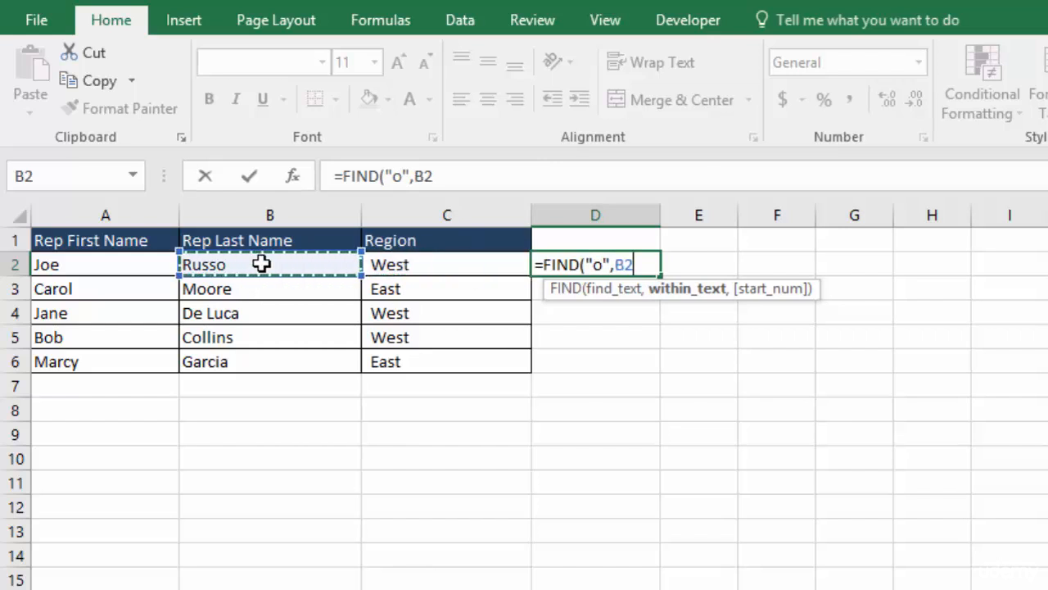
key(Return)
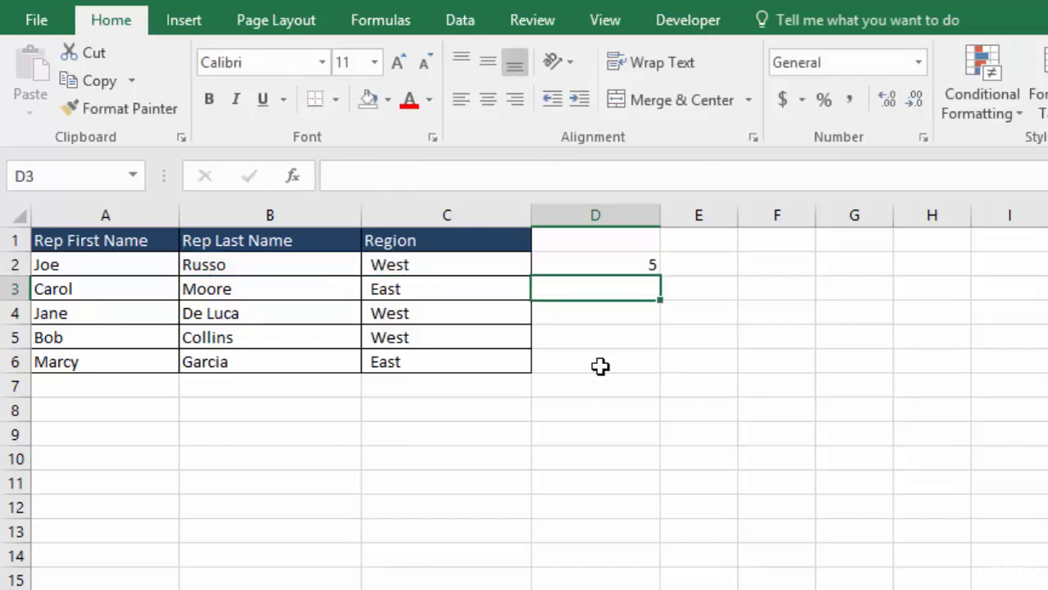
Fill the formula that finds "o" in the last name from D2 down to D6
click(651, 274)
drag(662, 276, 667, 364)
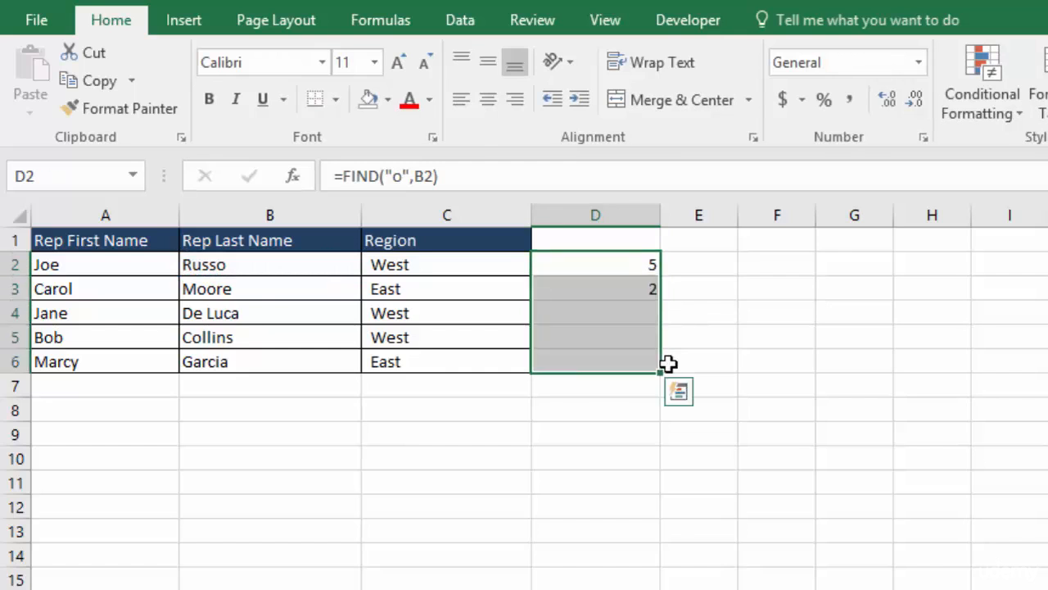
click(710, 314)
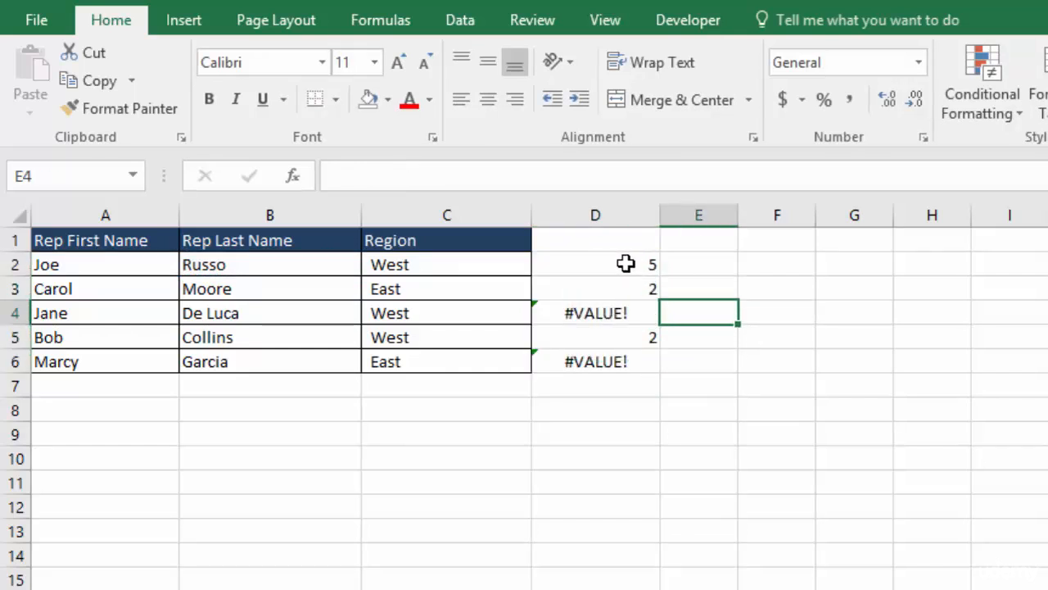